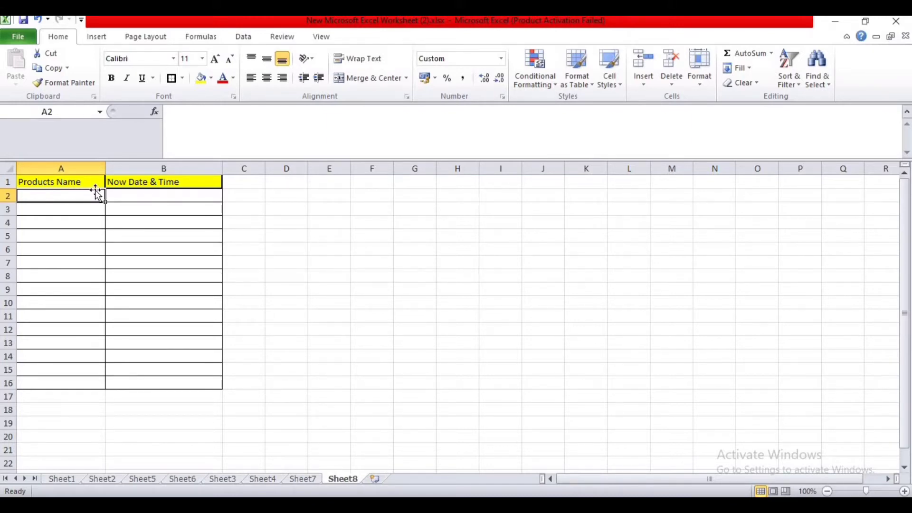
pyautogui.click(137, 195)
pyautogui.click(287, 195)
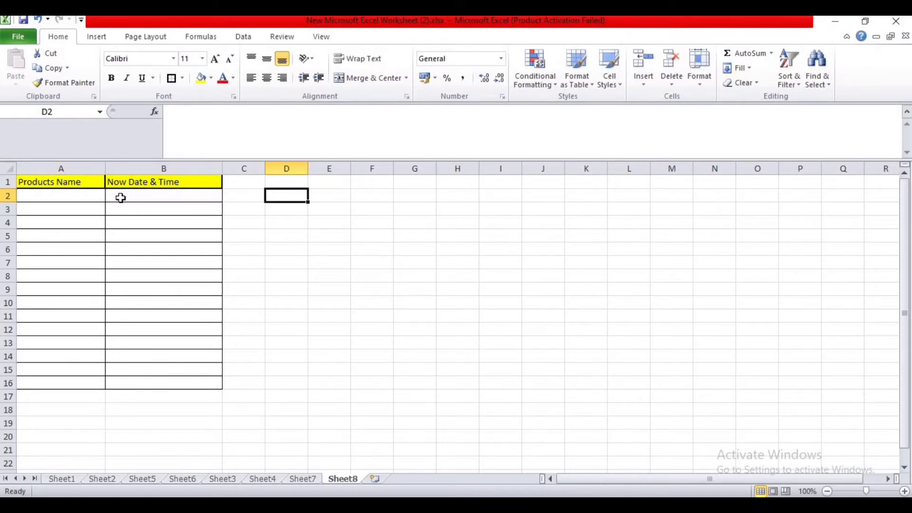
pyautogui.click(78, 195)
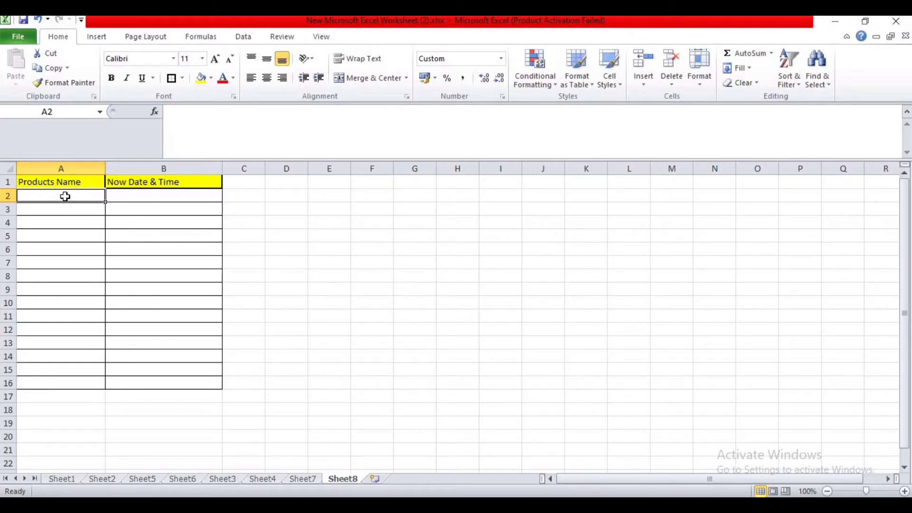
pyautogui.click(133, 212)
pyautogui.click(247, 232)
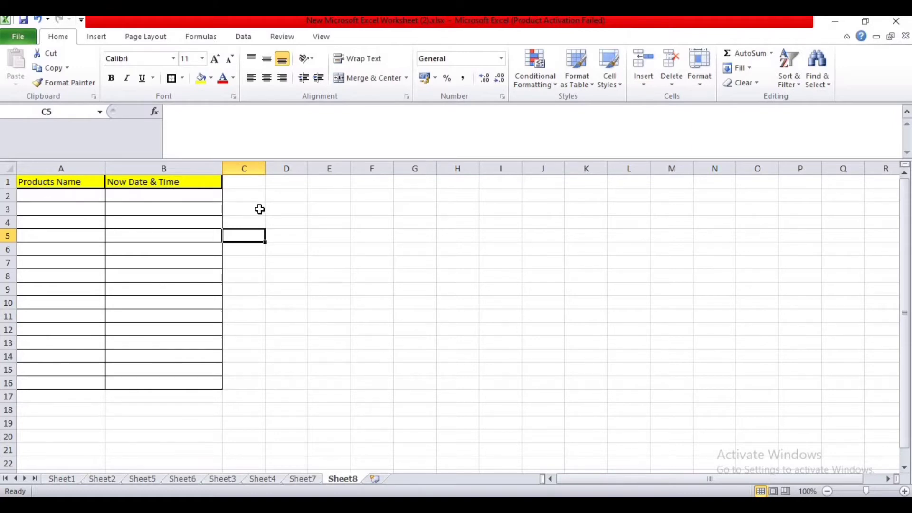
pyautogui.click(81, 196)
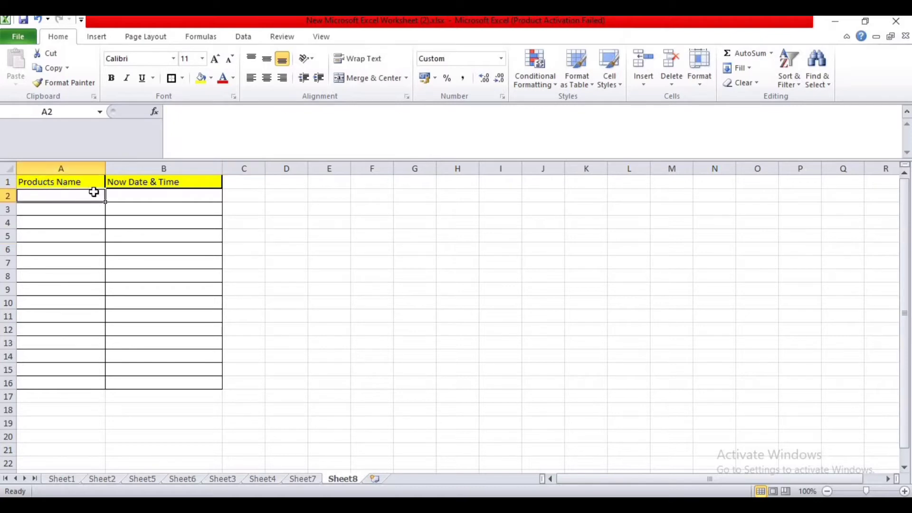
# Enter the formula =IF(A2="","",NOW()) in cell B2 under Now Date & Time.
pyautogui.click(150, 201)
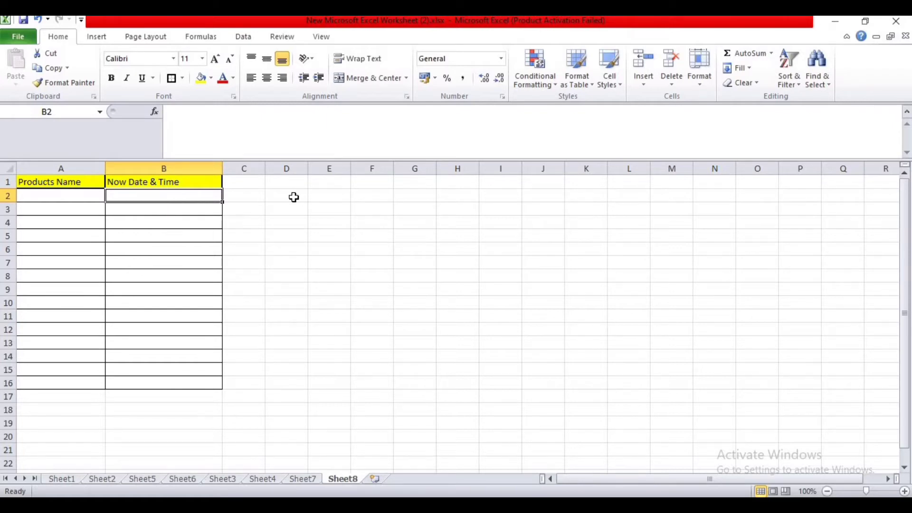
pyautogui.write('=')
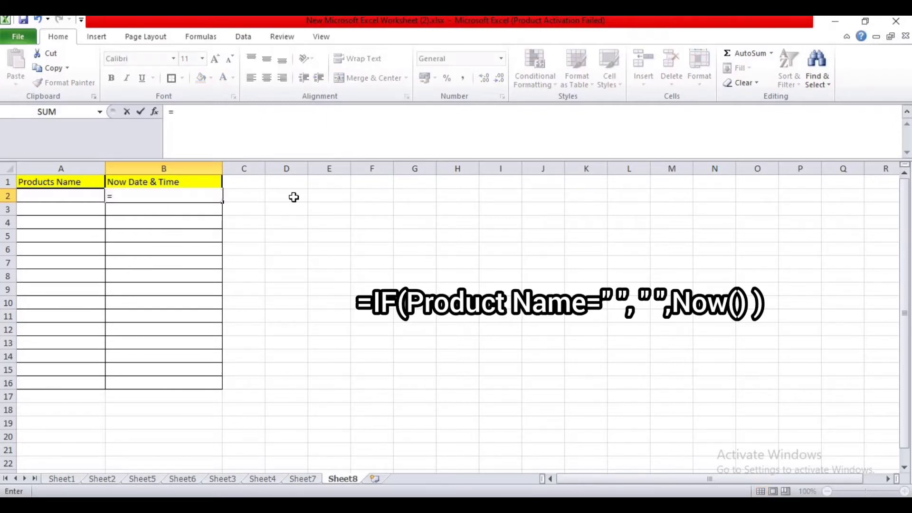
pyautogui.write('IF')
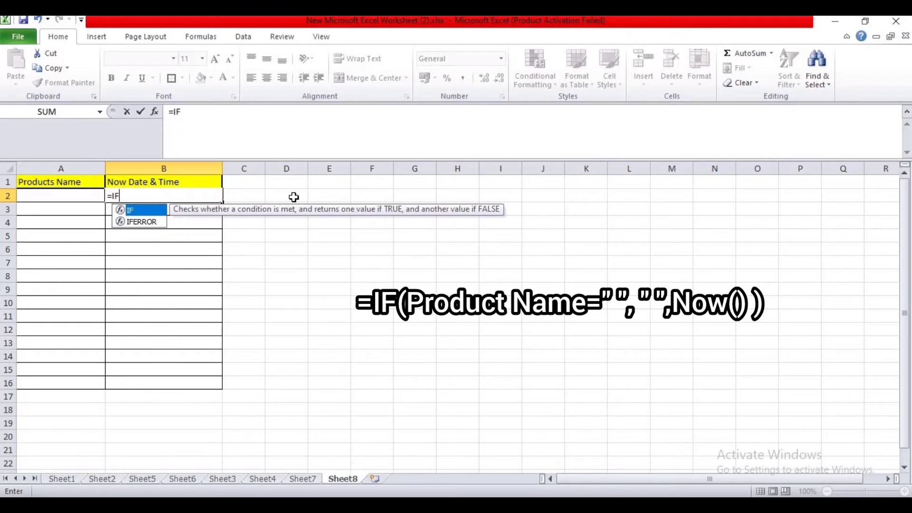
pyautogui.write('(')
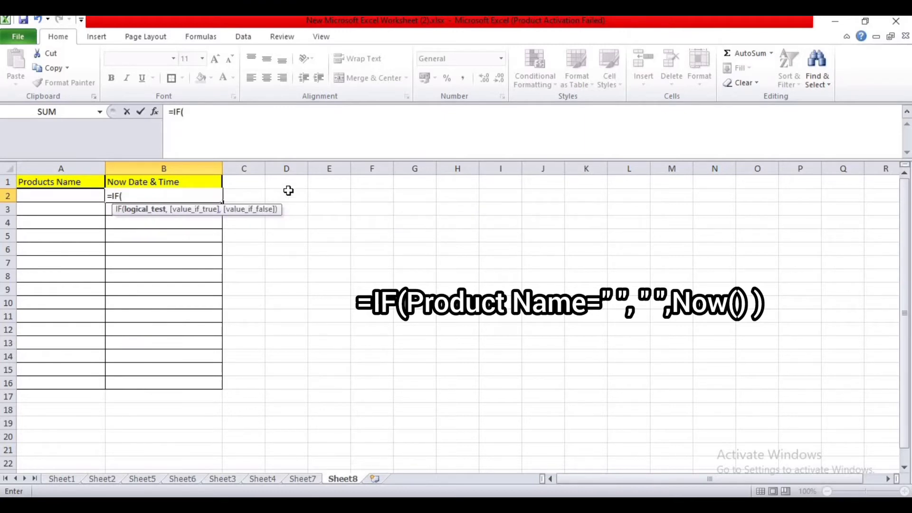
pyautogui.click(63, 195)
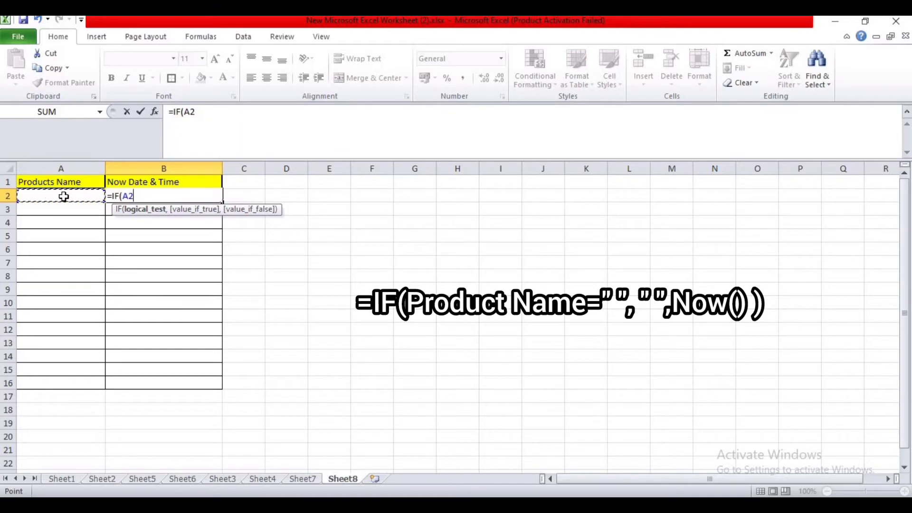
pyautogui.write('="",')
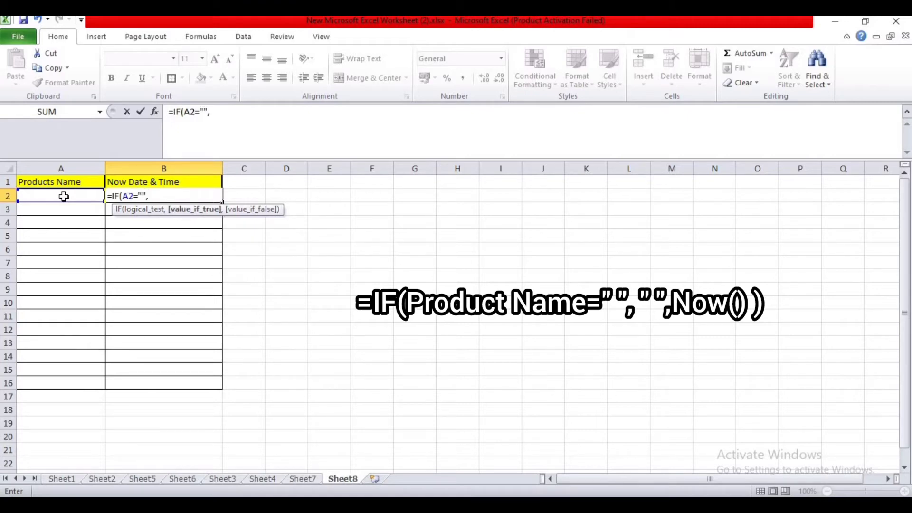
pyautogui.write('"",')
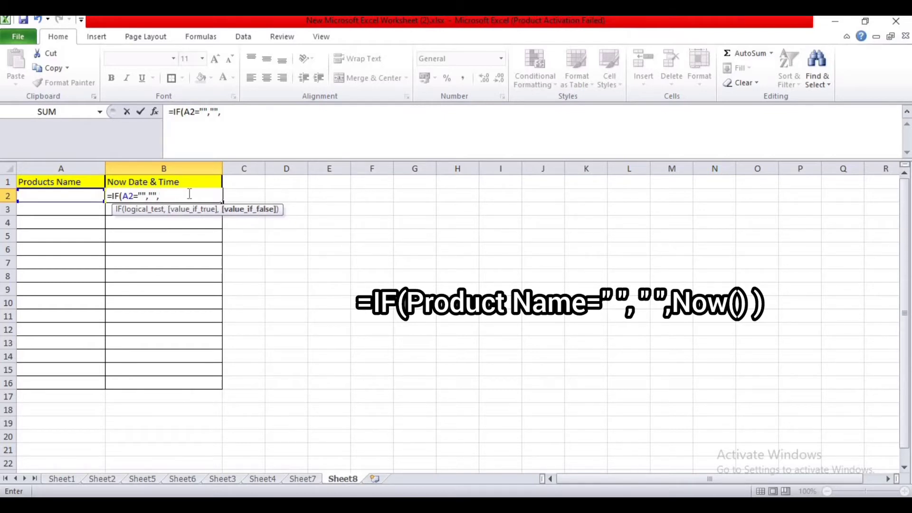
pyautogui.write('NOW')
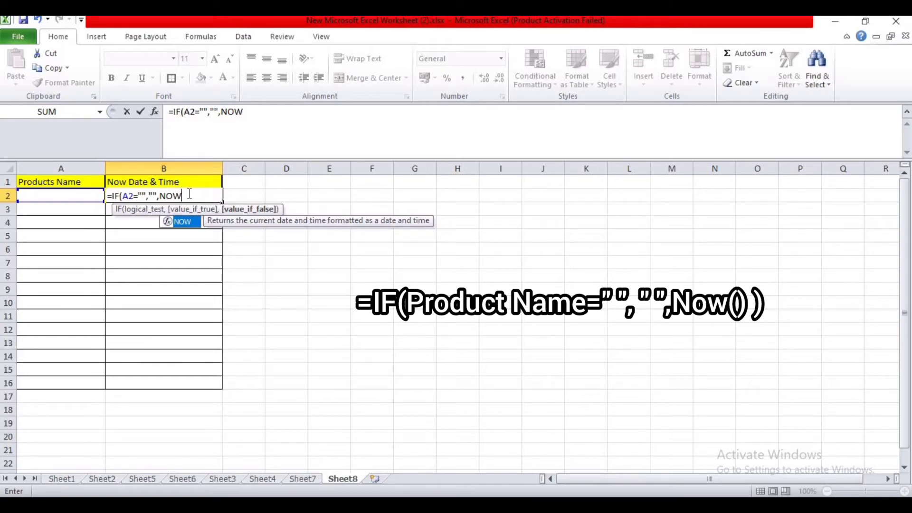
pyautogui.write('(')
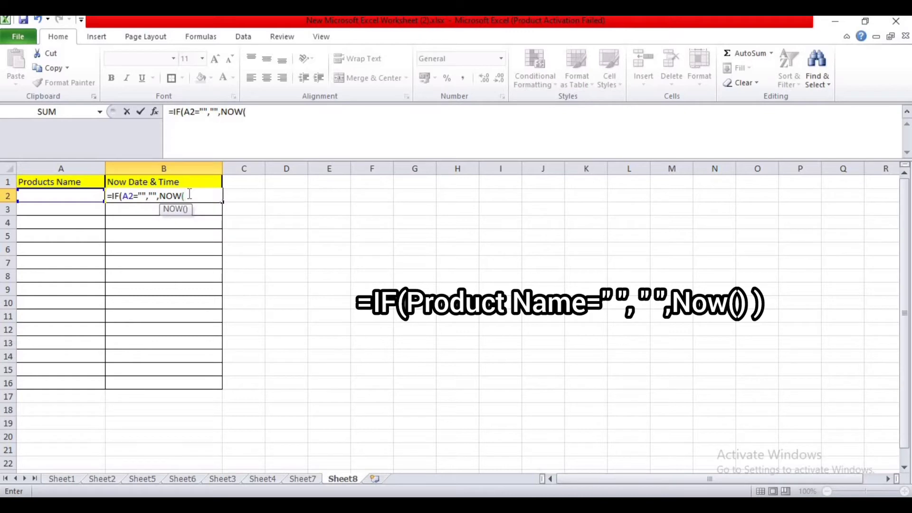
pyautogui.write('))')
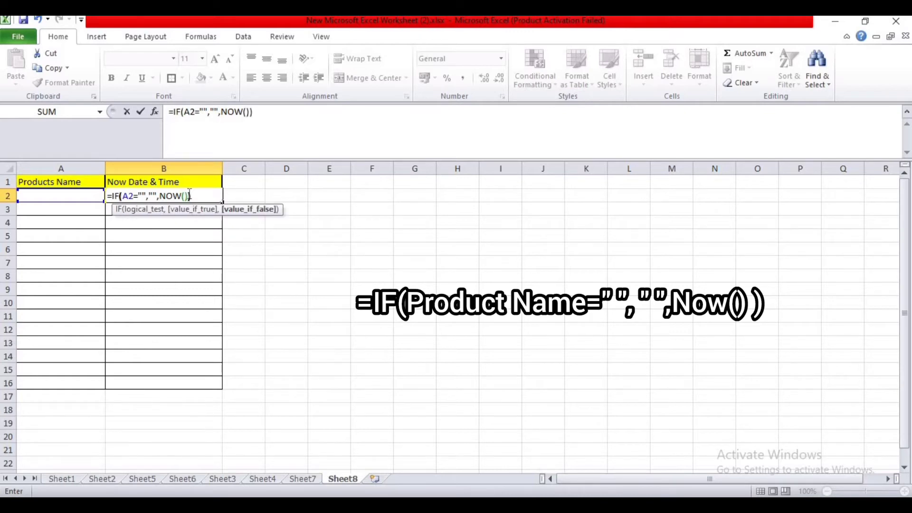
pyautogui.press('Return')
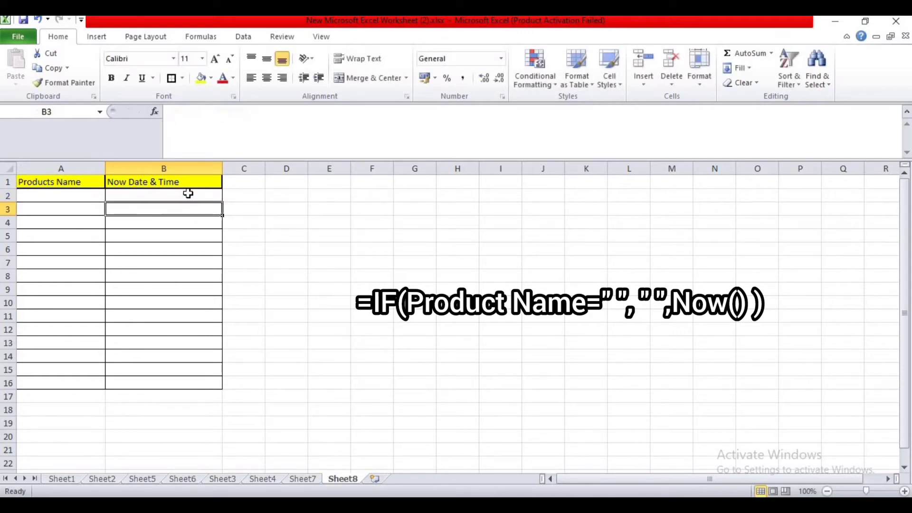
pyautogui.click(235, 209)
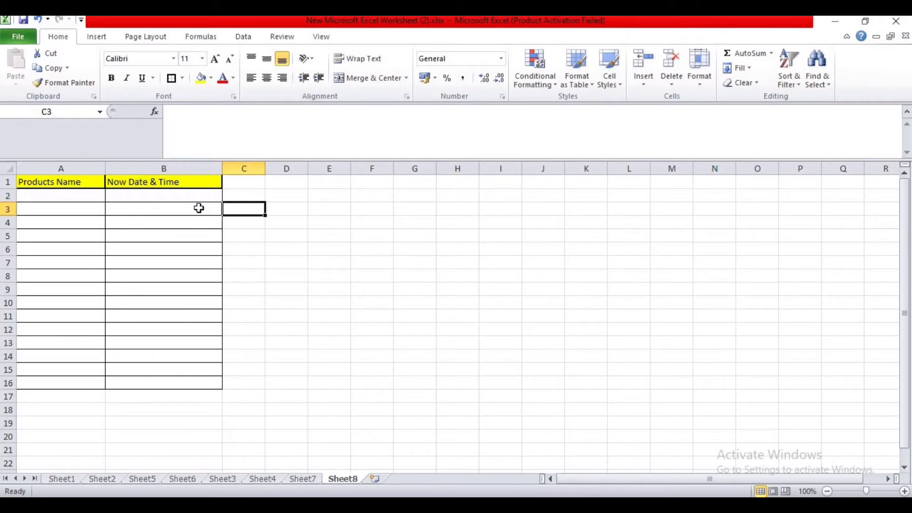
# Enter BOOKS as the first product name in cell A2.
pyautogui.click(73, 195)
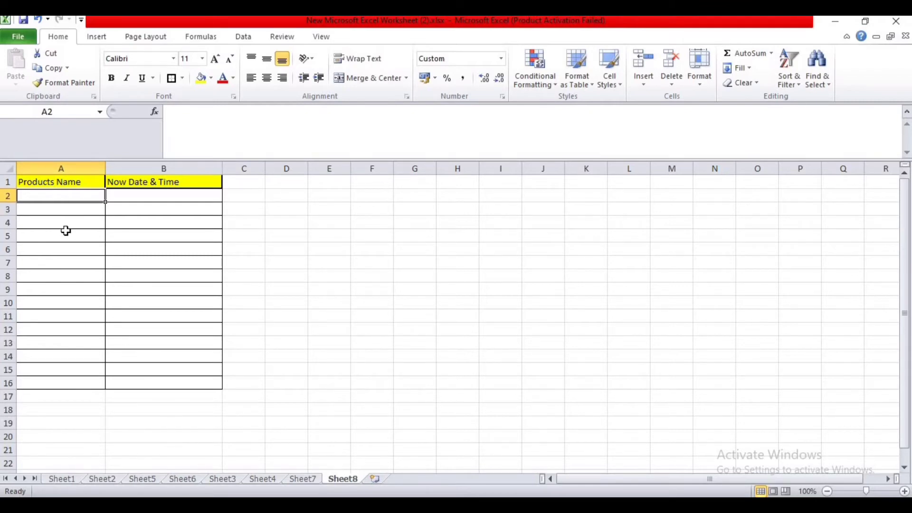
pyautogui.write('BOOKS')
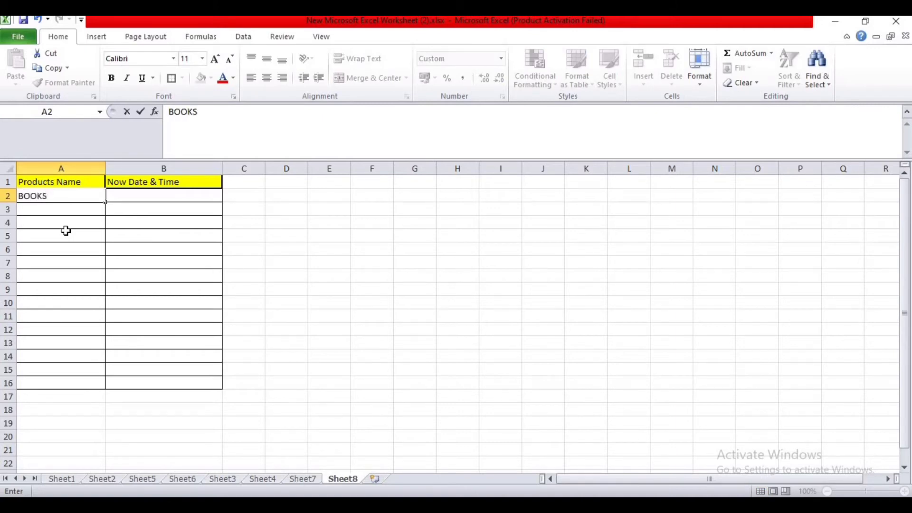
pyautogui.press('Return')
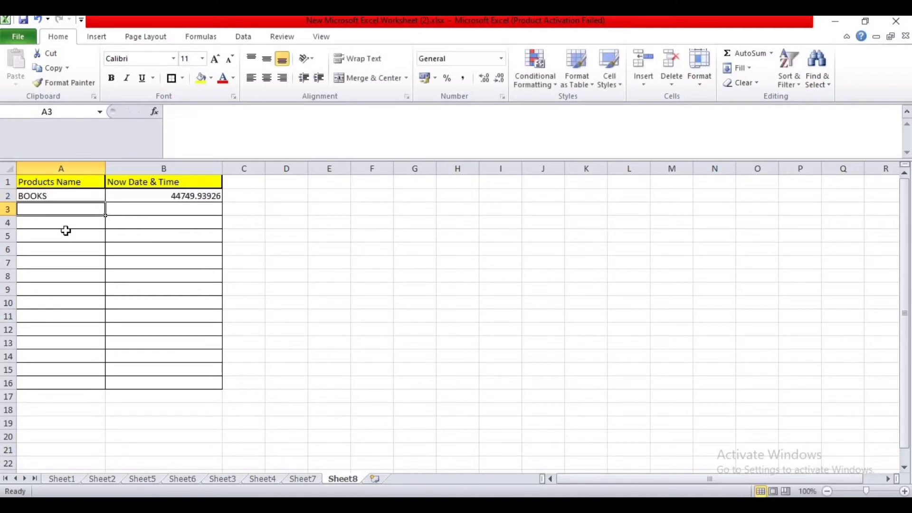
pyautogui.press('Right')
pyautogui.press('Right')
pyautogui.press('Right')
pyautogui.press('Down')
pyautogui.press('Down')
pyautogui.press('Down')
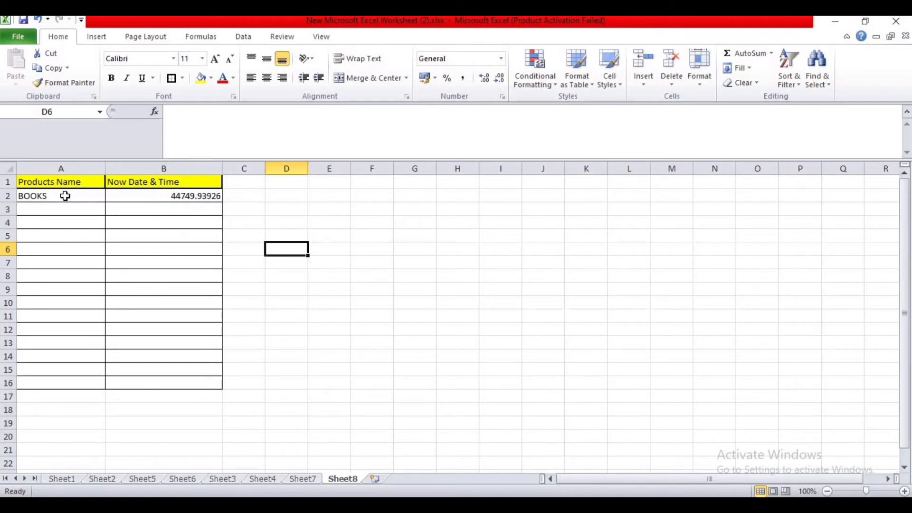
# Format cells A2:B2 with the custom number format dd-mm-yyyy h:mm:ss am/pm;@.
pyautogui.moveTo(67, 196); pyautogui.dragTo(131, 196)
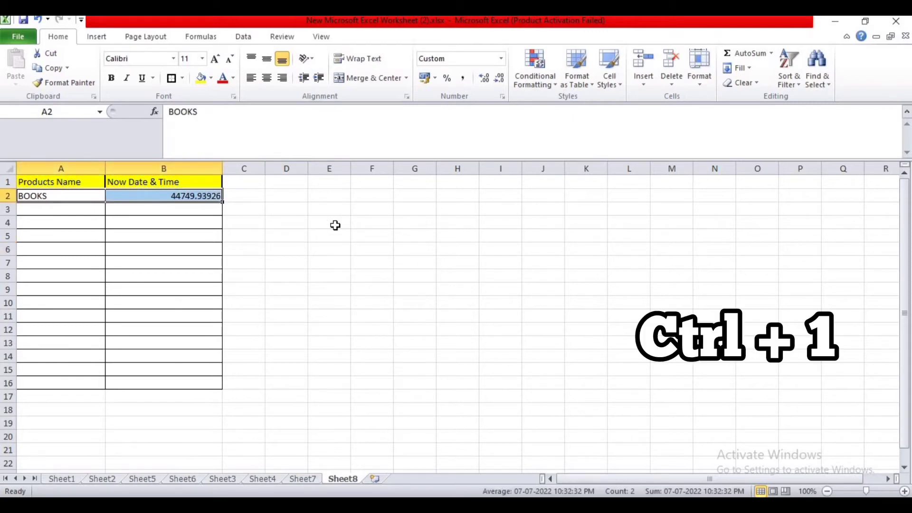
pyautogui.hotkey('ctrl', '1')
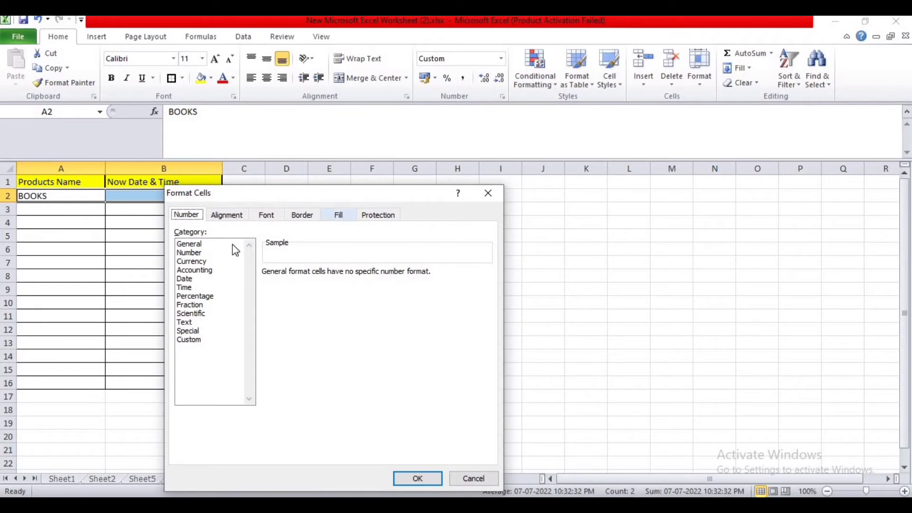
pyautogui.click(189, 341)
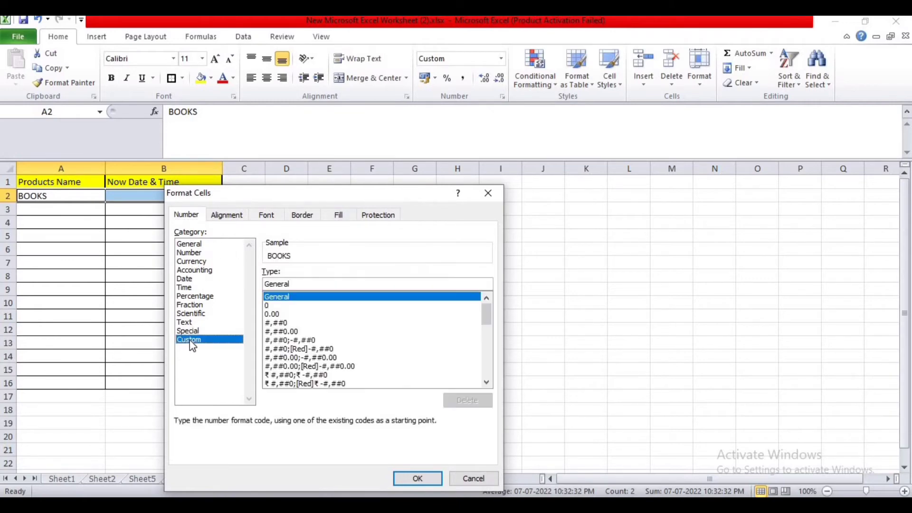
pyautogui.click(303, 282)
pyautogui.press('BackSpace')
pyautogui.press('BackSpace')
pyautogui.press('BackSpace')
pyautogui.press('BackSpace')
pyautogui.press('BackSpace')
pyautogui.press('BackSpace')
pyautogui.press('BackSpace')
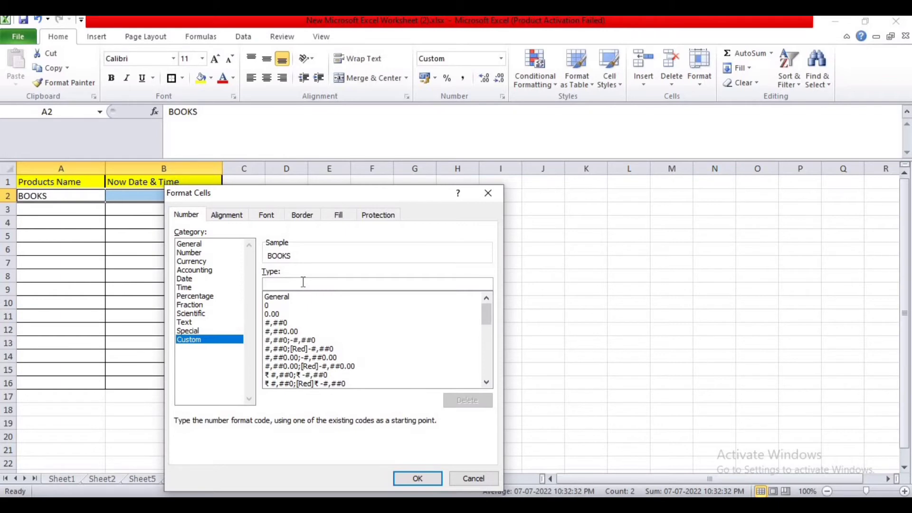
pyautogui.write('dd')
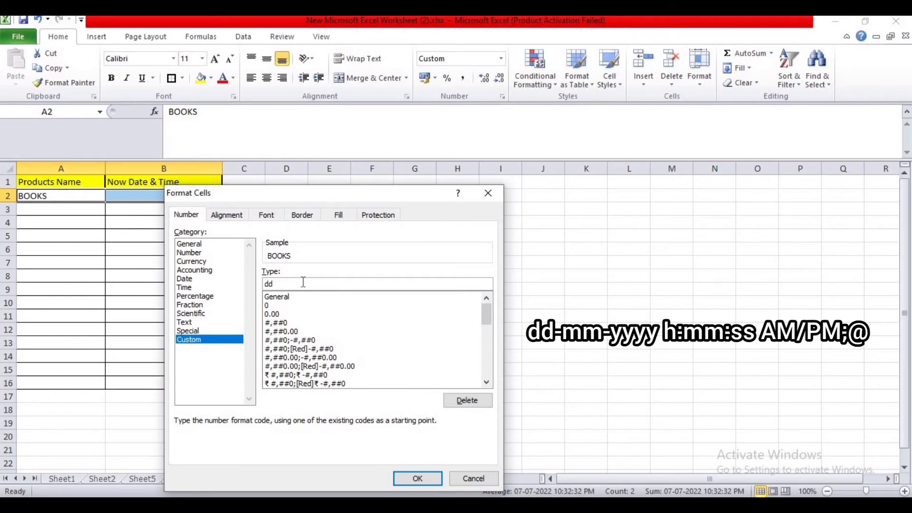
pyautogui.write('-mm-yyyy h:mm:ss am?')
pyautogui.press('BackSpace')
pyautogui.write('/pm')
pyautogui.write(';@')
pyautogui.press('Left')
pyautogui.press('Left')
pyautogui.press('BackSpace')
pyautogui.click(418, 479)
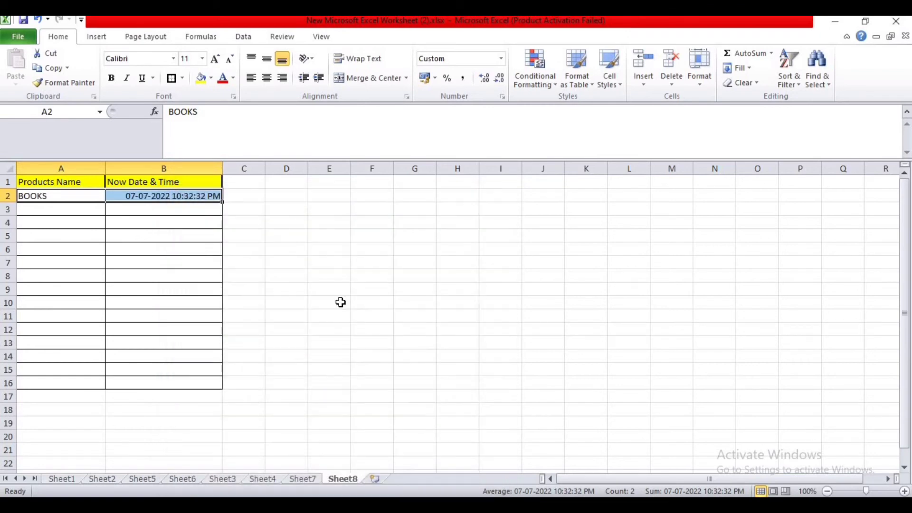
pyautogui.click(341, 302)
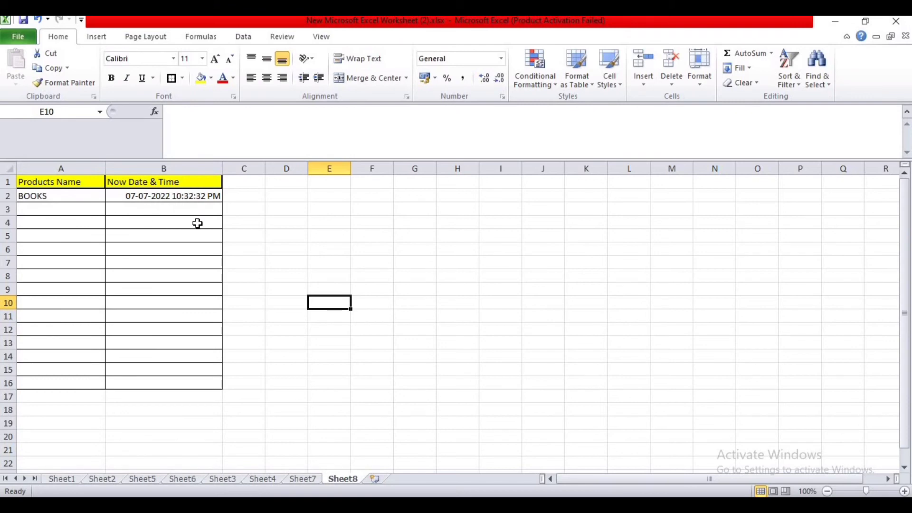
# Fill the date and time formula from B2 down through cell B9.
pyautogui.click(76, 200)
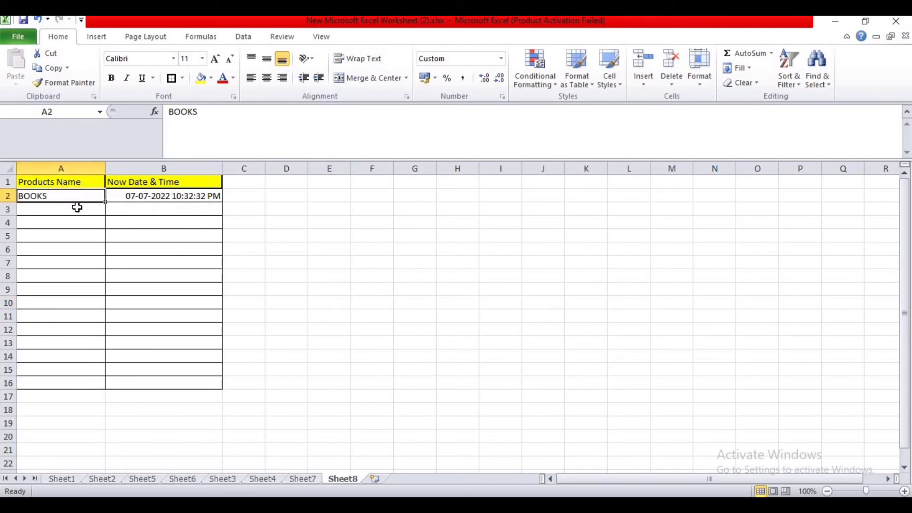
pyautogui.click(78, 208)
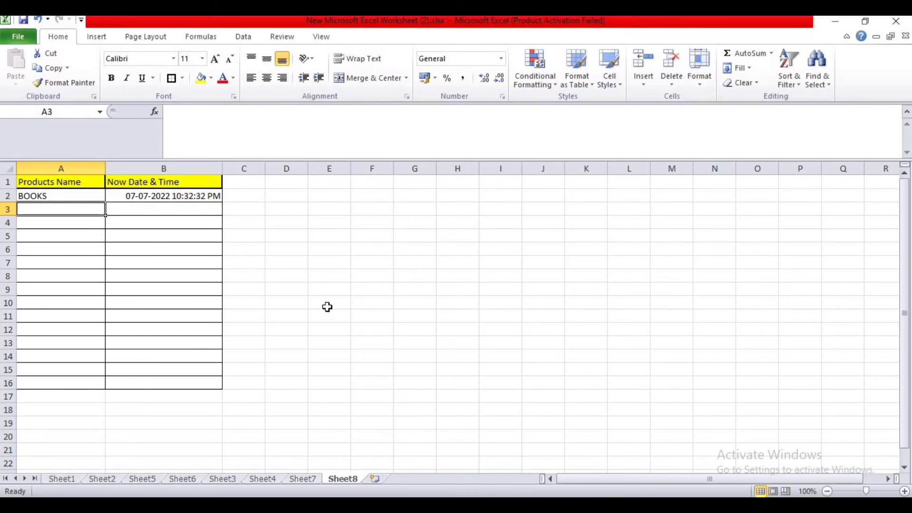
pyautogui.click(195, 199)
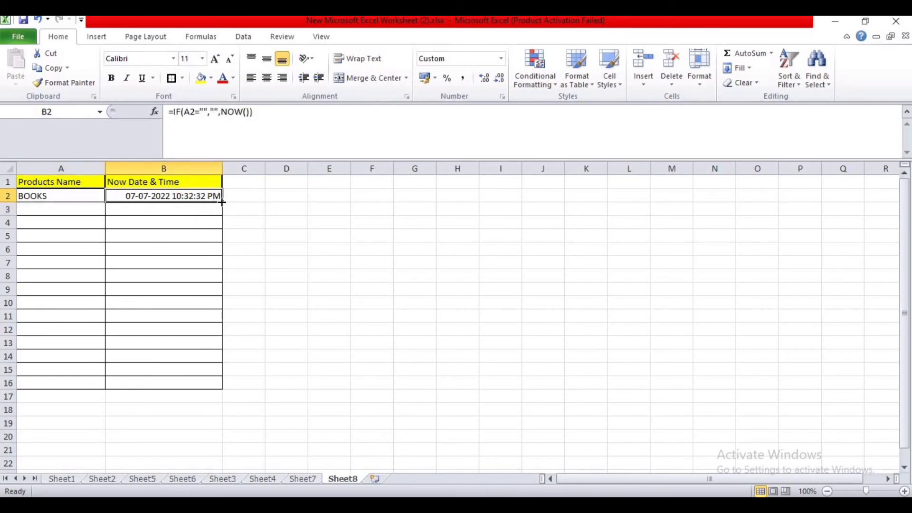
pyautogui.moveTo(221, 203); pyautogui.dragTo(217, 292)
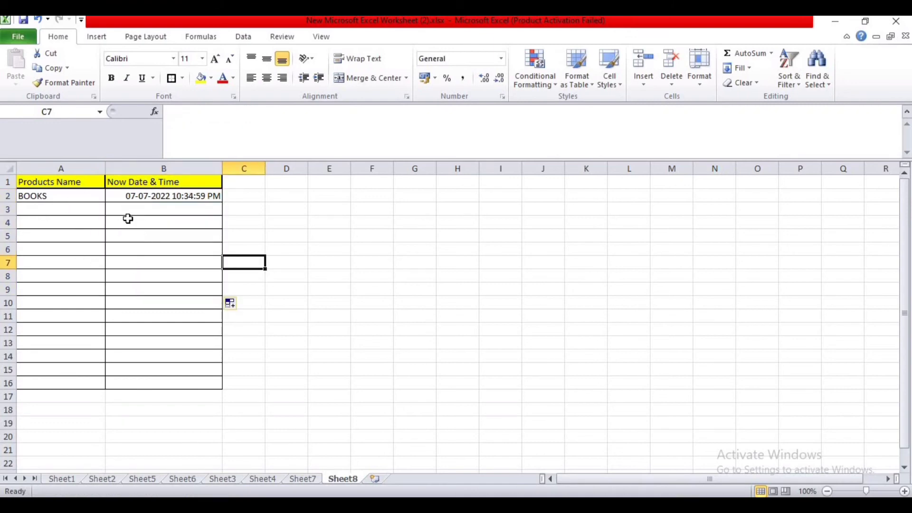
# Enter the product names laptop, pen and mouse in cells A3 to A5.
pyautogui.click(72, 208)
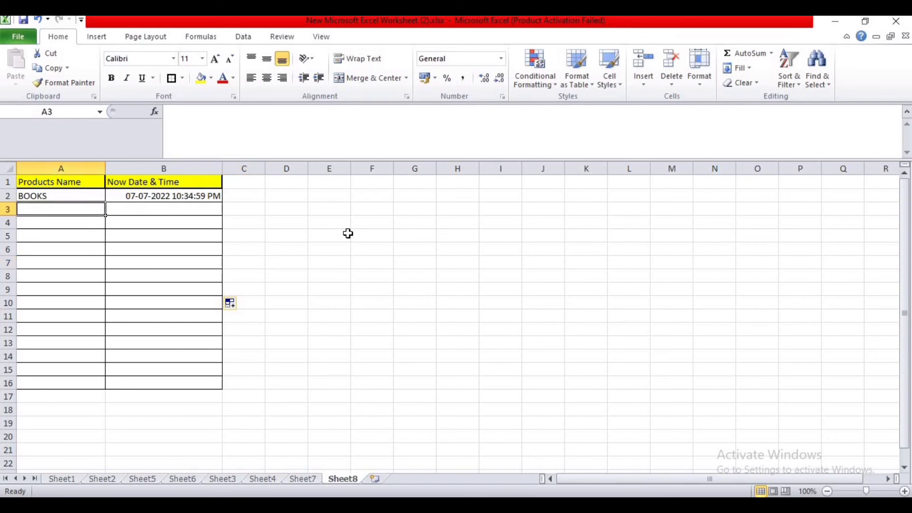
pyautogui.write('laptop')
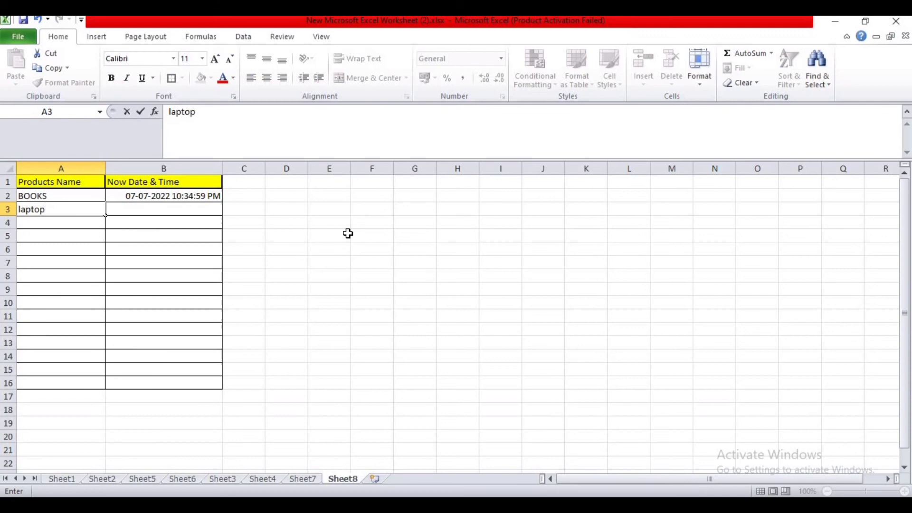
pyautogui.press('Return')
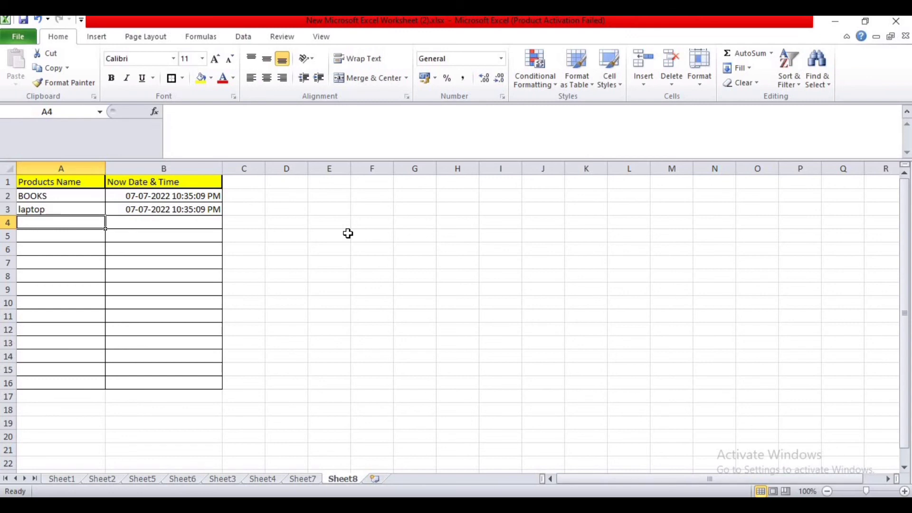
pyautogui.write('pen')
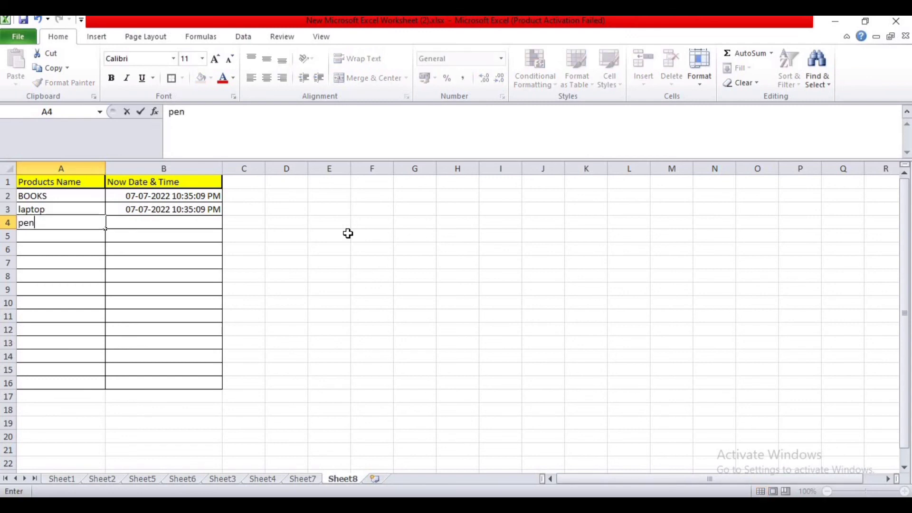
pyautogui.press('Return')
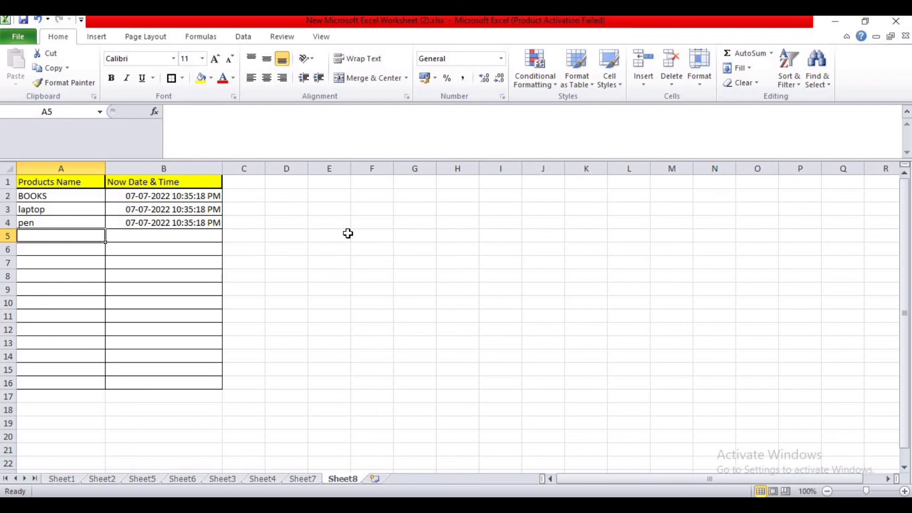
pyautogui.write('mouse')
pyautogui.press('Return')
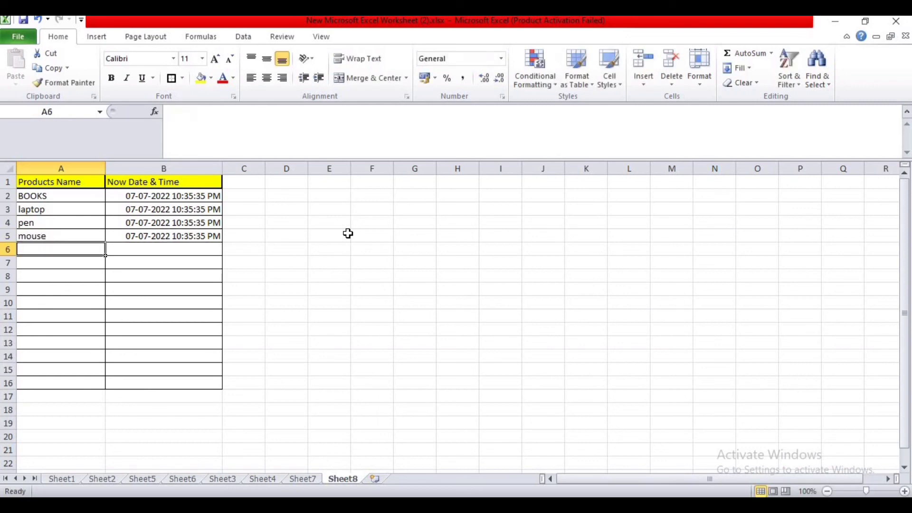